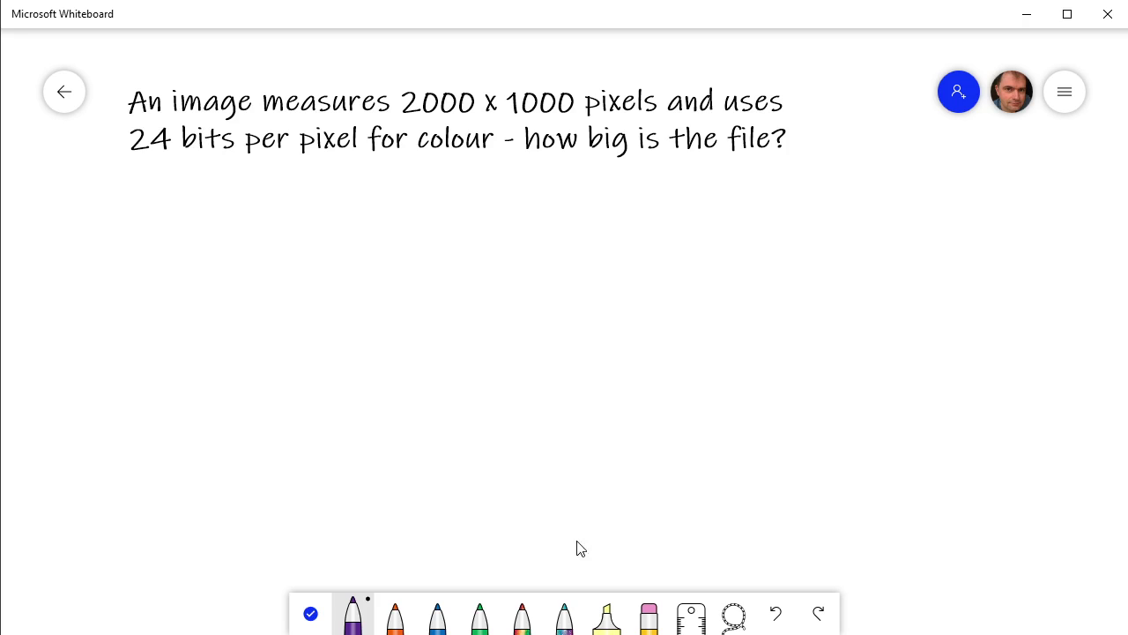
- Handwrite 2000 x 1000 = 2000000 in purple pen below the question
{"action": "left_click", "coordinate": [182, 194]}
{"action": "mouse_move", "coordinate": [181, 192]}
{"action": "left_mouse_down"}
{"action": "mouse_move", "coordinate": [192, 223]}
{"action": "mouse_move", "coordinate": [220, 235]}
{"action": "left_mouse_up"}
{"action": "mouse_move", "coordinate": [228, 190]}
{"action": "left_mouse_down"}
{"action": "mouse_move", "coordinate": [265, 225]}
{"action": "mouse_move", "coordinate": [335, 240]}
{"action": "left_mouse_up"}
{"action": "mouse_move", "coordinate": [332, 194]}
{"action": "left_mouse_down"}
{"action": "mouse_move", "coordinate": [336, 225]}
{"action": "mouse_move", "coordinate": [363, 233]}
{"action": "left_mouse_up"}
{"action": "left_click_drag", "start_coordinate": [393, 180], "coordinate": [392, 235]}
{"action": "left_click_drag", "start_coordinate": [431, 185], "coordinate": [432, 188]}
{"action": "mouse_move", "coordinate": [446, 191]}
{"action": "left_mouse_down"}
{"action": "mouse_move", "coordinate": [440, 225]}
{"action": "mouse_move", "coordinate": [471, 224]}
{"action": "mouse_move", "coordinate": [475, 187]}
{"action": "mouse_move", "coordinate": [553, 204]}
{"action": "left_mouse_up"}
{"action": "mouse_move", "coordinate": [532, 220]}
{"action": "left_mouse_down"}
{"action": "mouse_move", "coordinate": [557, 219]}
{"action": "mouse_move", "coordinate": [596, 244]}
{"action": "mouse_move", "coordinate": [610, 236]}
{"action": "left_mouse_up"}
{"action": "mouse_move", "coordinate": [646, 187]}
{"action": "left_mouse_down"}
{"action": "mouse_move", "coordinate": [650, 241]}
{"action": "mouse_move", "coordinate": [656, 189]}
{"action": "left_mouse_up"}
{"action": "mouse_move", "coordinate": [683, 189]}
{"action": "left_mouse_down"}
{"action": "mouse_move", "coordinate": [690, 201]}
{"action": "mouse_move", "coordinate": [686, 187]}
{"action": "left_mouse_up"}
{"action": "mouse_move", "coordinate": [714, 187]}
{"action": "left_mouse_down"}
{"action": "mouse_move", "coordinate": [751, 194]}
{"action": "mouse_move", "coordinate": [777, 232]}
{"action": "mouse_move", "coordinate": [809, 203]}
{"action": "left_mouse_up"}
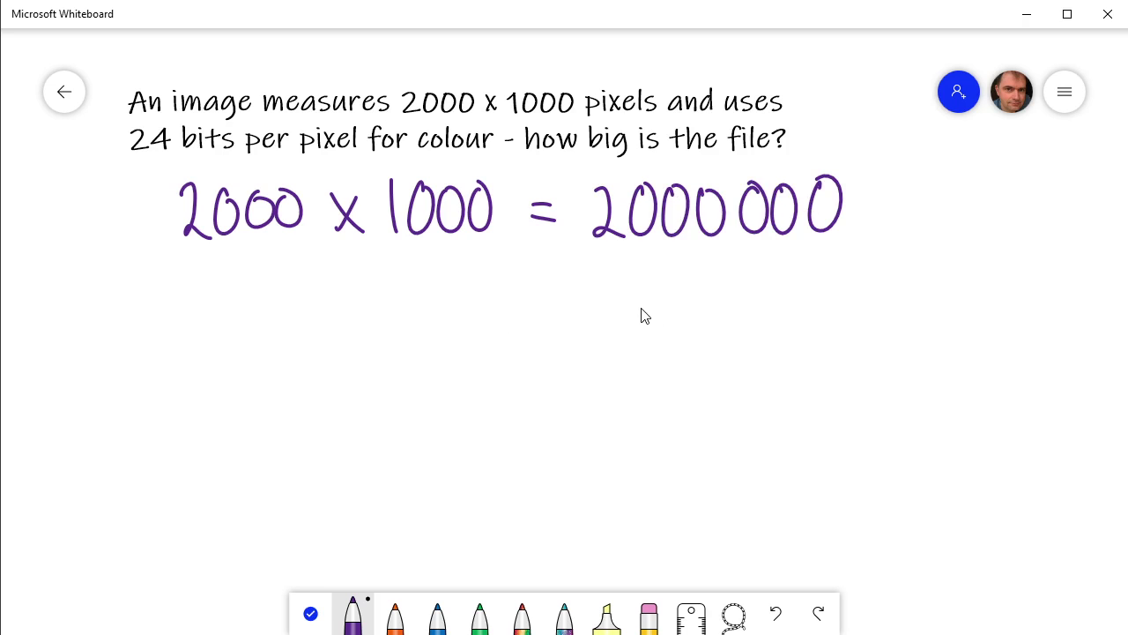
- Handwrite 24 bits = 3 bytes, then 2000000 x 3 = 6000000 on the next line
{"action": "mouse_move", "coordinate": [175, 305]}
{"action": "left_mouse_down"}
{"action": "mouse_move", "coordinate": [224, 350]}
{"action": "mouse_move", "coordinate": [360, 341]}
{"action": "mouse_move", "coordinate": [496, 300]}
{"action": "mouse_move", "coordinate": [491, 335]}
{"action": "left_mouse_up"}
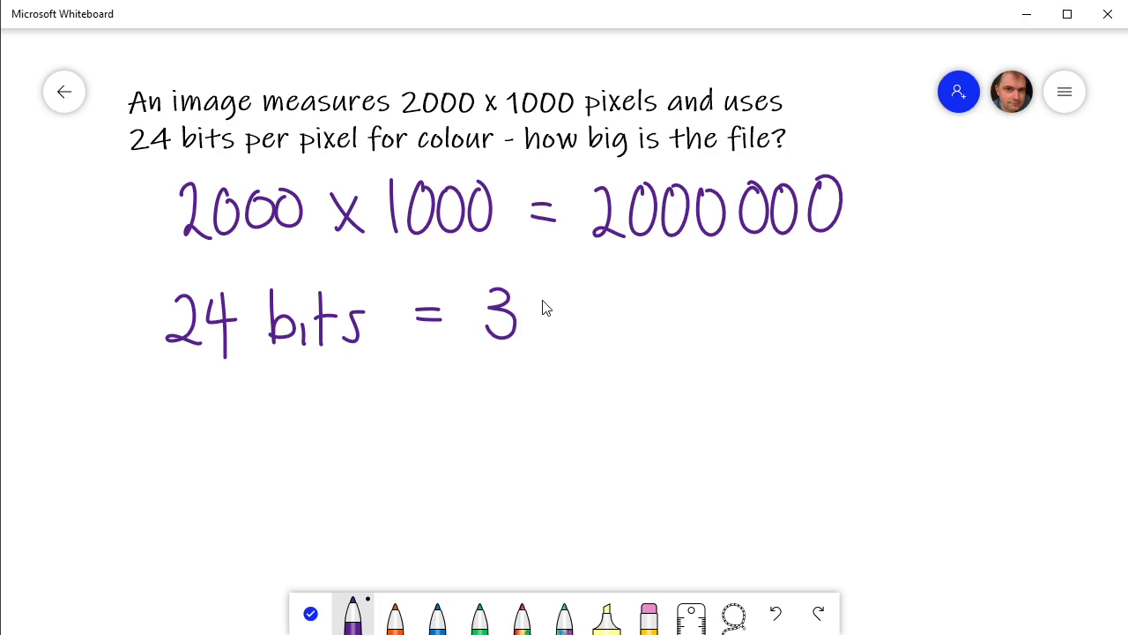
{"action": "mouse_move", "coordinate": [544, 305]}
{"action": "left_mouse_down"}
{"action": "mouse_move", "coordinate": [538, 334]}
{"action": "mouse_move", "coordinate": [569, 370]}
{"action": "mouse_move", "coordinate": [601, 314]}
{"action": "mouse_move", "coordinate": [647, 335]}
{"action": "mouse_move", "coordinate": [673, 317]}
{"action": "left_mouse_up"}
{"action": "mouse_move", "coordinate": [174, 430]}
{"action": "left_mouse_down"}
{"action": "mouse_move", "coordinate": [173, 474]}
{"action": "mouse_move", "coordinate": [236, 449]}
{"action": "mouse_move", "coordinate": [279, 476]}
{"action": "mouse_move", "coordinate": [327, 434]}
{"action": "mouse_move", "coordinate": [393, 431]}
{"action": "mouse_move", "coordinate": [426, 465]}
{"action": "mouse_move", "coordinate": [462, 469]}
{"action": "mouse_move", "coordinate": [509, 442]}
{"action": "mouse_move", "coordinate": [511, 475]}
{"action": "left_mouse_up"}
{"action": "left_click_drag", "start_coordinate": [589, 437], "coordinate": [627, 435]}
{"action": "left_click_drag", "start_coordinate": [587, 451], "coordinate": [628, 449]}
{"action": "mouse_move", "coordinate": [693, 416]}
{"action": "left_mouse_down"}
{"action": "mouse_move", "coordinate": [675, 445]}
{"action": "mouse_move", "coordinate": [697, 449]}
{"action": "left_mouse_up"}
{"action": "mouse_move", "coordinate": [725, 415]}
{"action": "left_mouse_down"}
{"action": "mouse_move", "coordinate": [728, 425]}
{"action": "mouse_move", "coordinate": [845, 423]}
{"action": "mouse_move", "coordinate": [886, 443]}
{"action": "left_mouse_up"}
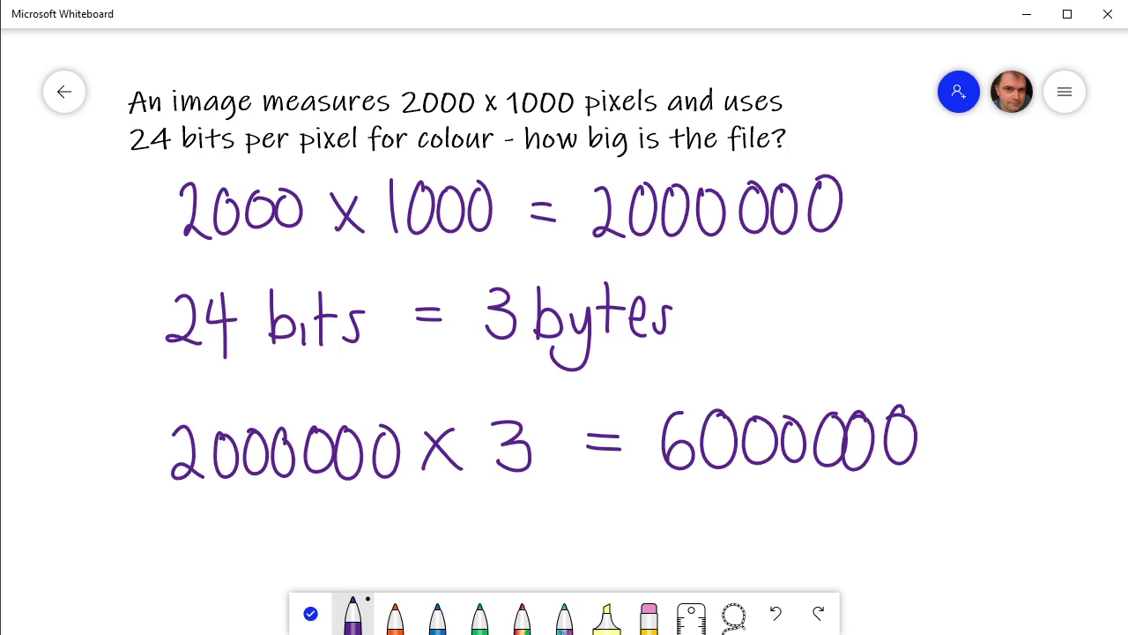
- In Paint, set smile.bmp's image properties to width 2000 and height 1000 pixels
{"action": "key", "text": "alt+Tab"}
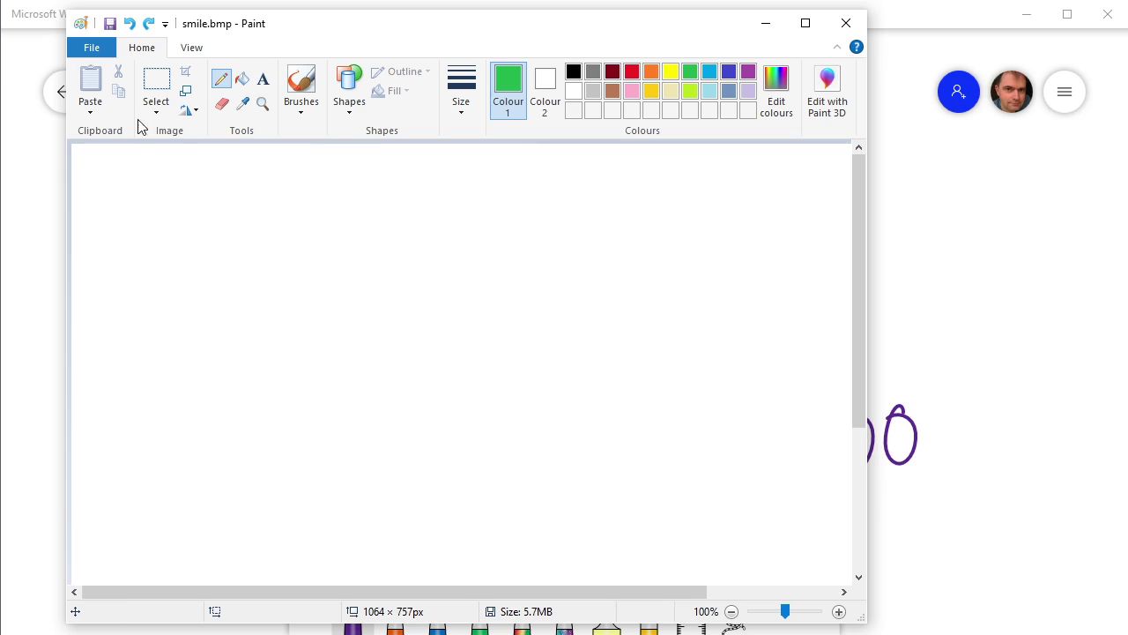
{"action": "left_click", "coordinate": [97, 55]}
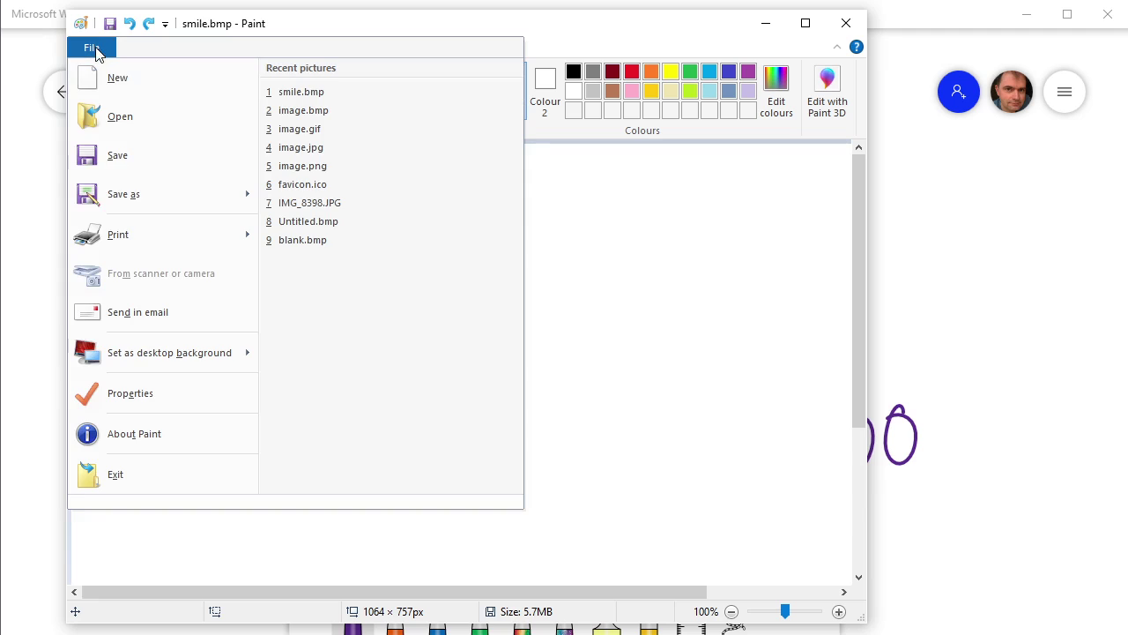
{"action": "left_click", "coordinate": [130, 397]}
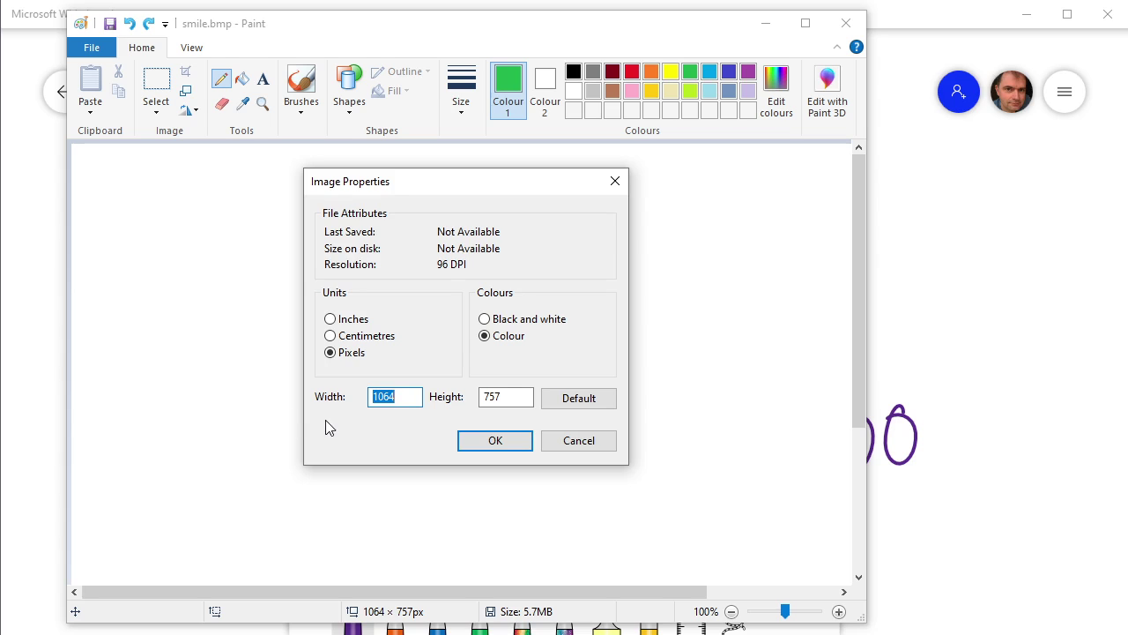
{"action": "type", "text": "2000"}
{"action": "double_click", "coordinate": [499, 397]}
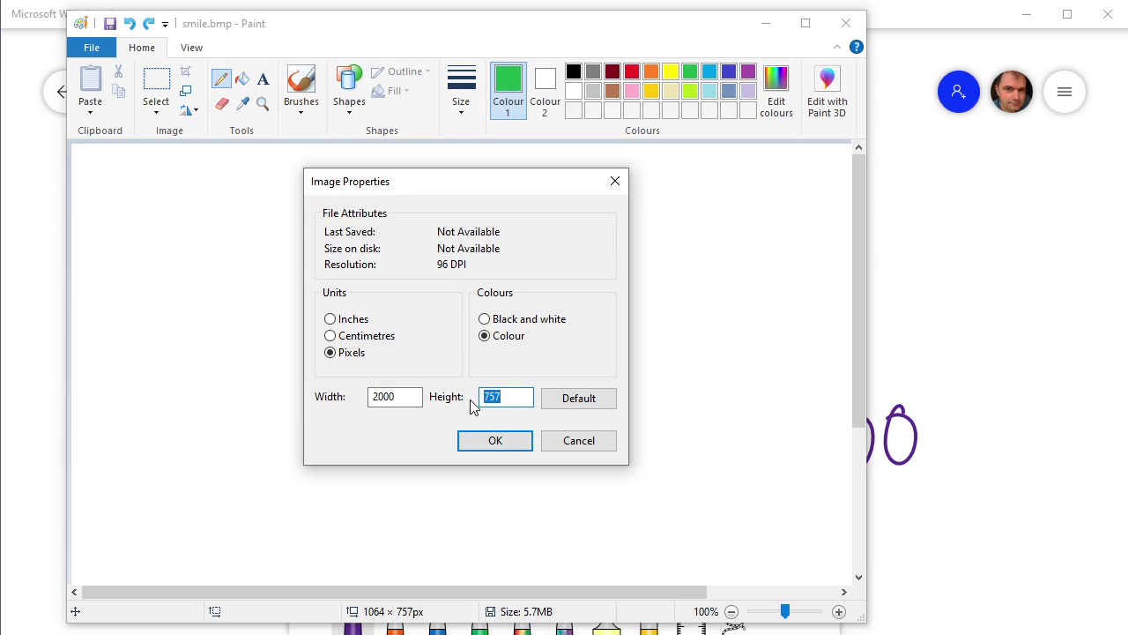
{"action": "type", "text": "1000"}
{"action": "left_click", "coordinate": [507, 441]}
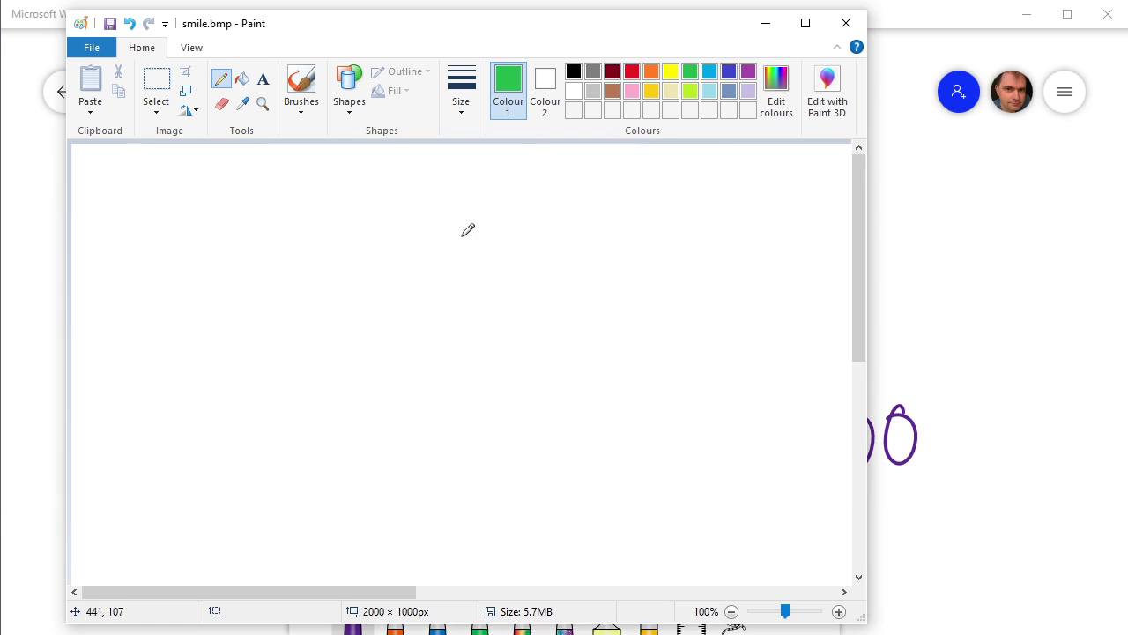
- Draw a green smiley face with head outline, two eyes, nose and smiling mouth
{"action": "mouse_move", "coordinate": [502, 203]}
{"action": "left_mouse_down"}
{"action": "mouse_move", "coordinate": [373, 222]}
{"action": "mouse_move", "coordinate": [296, 377]}
{"action": "mouse_move", "coordinate": [362, 513]}
{"action": "mouse_move", "coordinate": [541, 504]}
{"action": "mouse_move", "coordinate": [647, 362]}
{"action": "mouse_move", "coordinate": [587, 213]}
{"action": "mouse_move", "coordinate": [472, 191]}
{"action": "left_mouse_up"}
{"action": "left_click_drag", "start_coordinate": [394, 275], "coordinate": [398, 273]}
{"action": "left_click_drag", "start_coordinate": [527, 249], "coordinate": [529, 259]}
{"action": "left_click_drag", "start_coordinate": [469, 315], "coordinate": [504, 370]}
{"action": "mouse_move", "coordinate": [397, 434]}
{"action": "left_mouse_down"}
{"action": "mouse_move", "coordinate": [433, 469]}
{"action": "mouse_move", "coordinate": [539, 398]}
{"action": "left_mouse_up"}
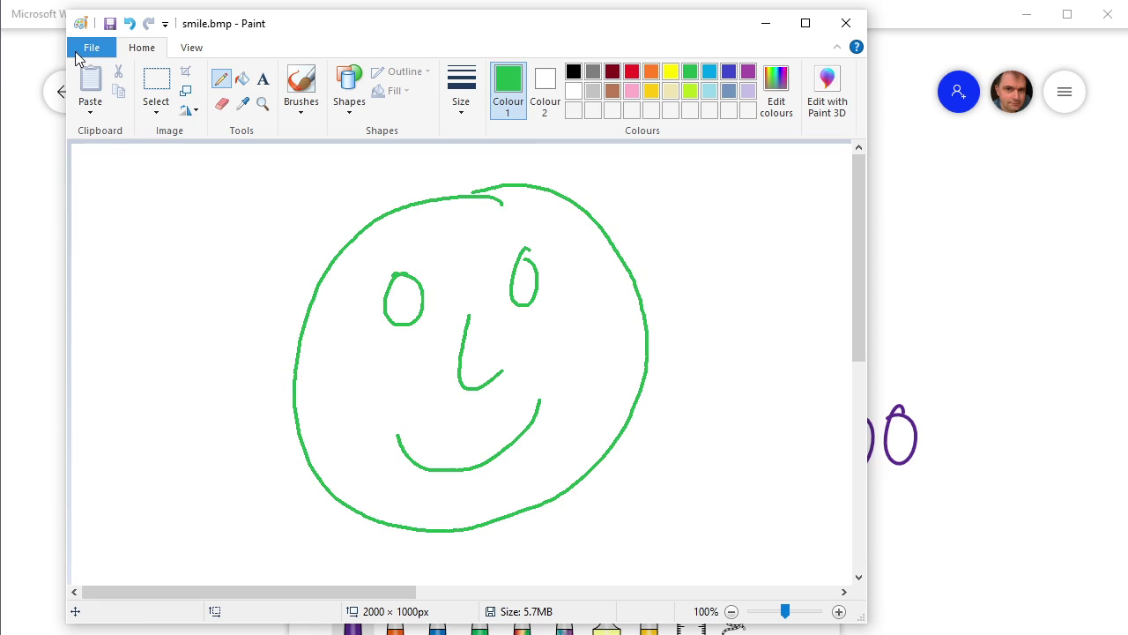
- Save the picture as the BMP file smile.bmp
{"action": "left_click", "coordinate": [88, 51]}
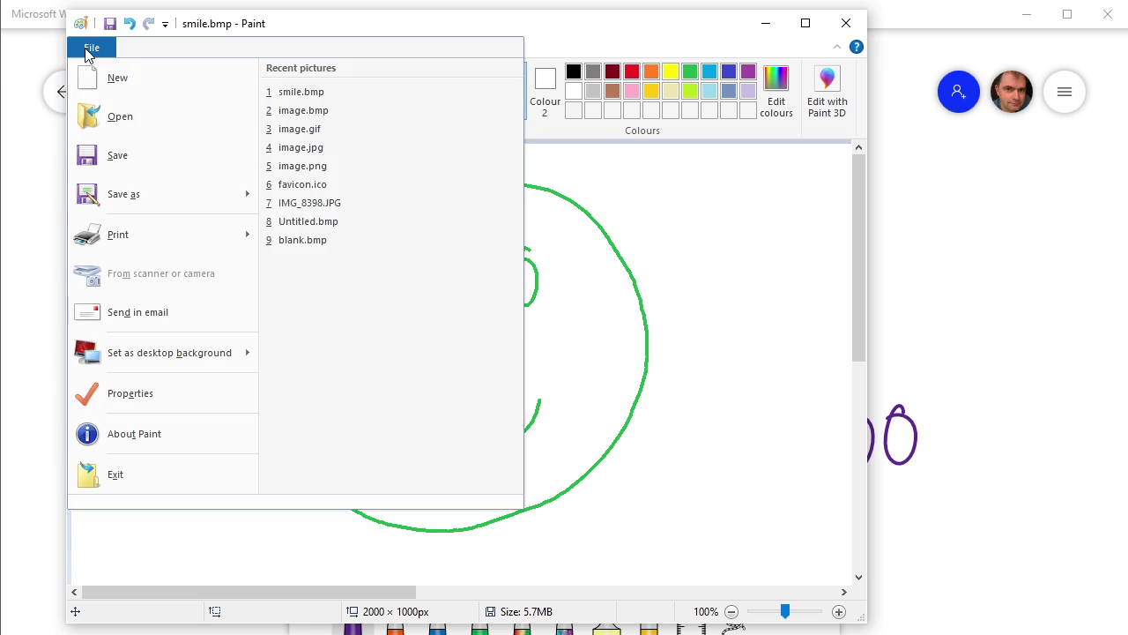
{"action": "left_click", "coordinate": [113, 196]}
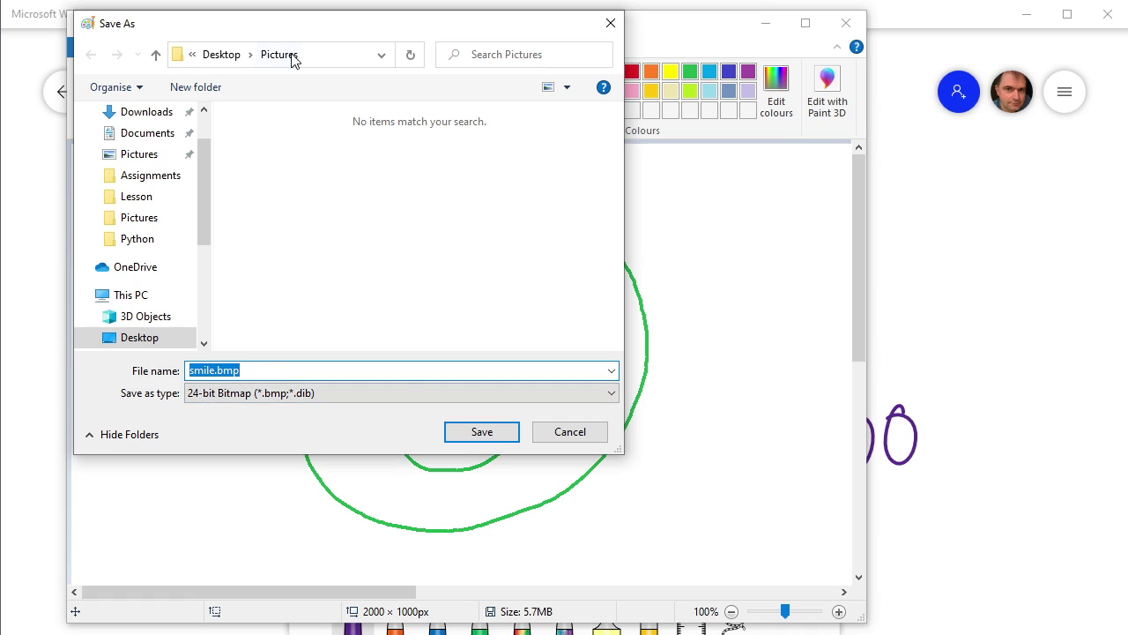
{"action": "left_click", "coordinate": [472, 435]}
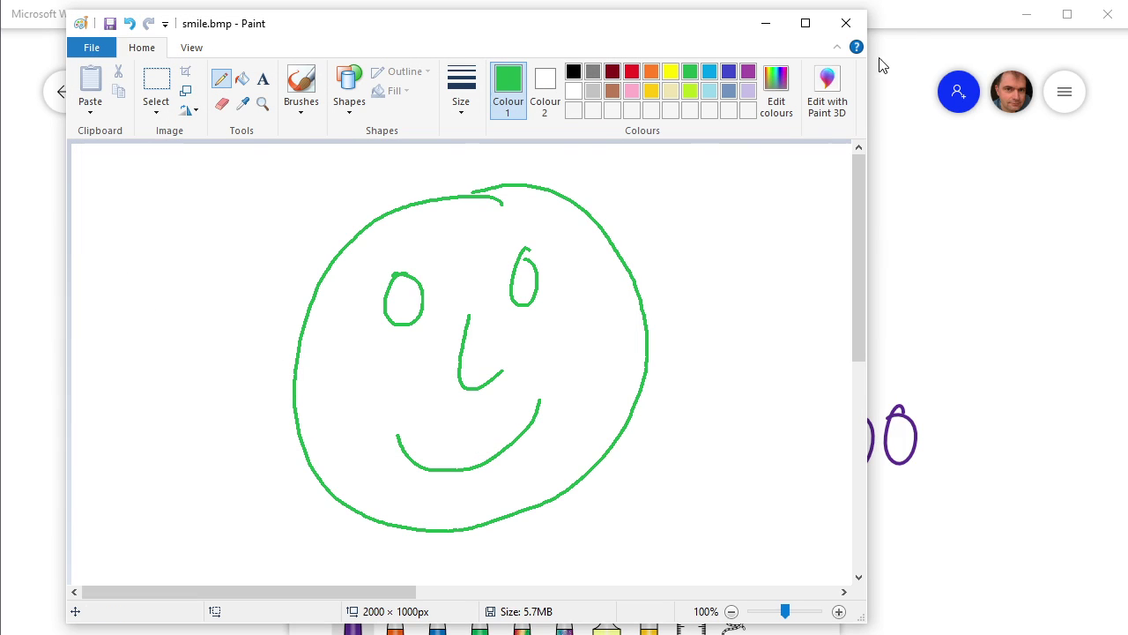
- Underline 6000000 on the whiteboard and bring up the Pictures folder in File Explorer
{"action": "left_click", "coordinate": [911, 23]}
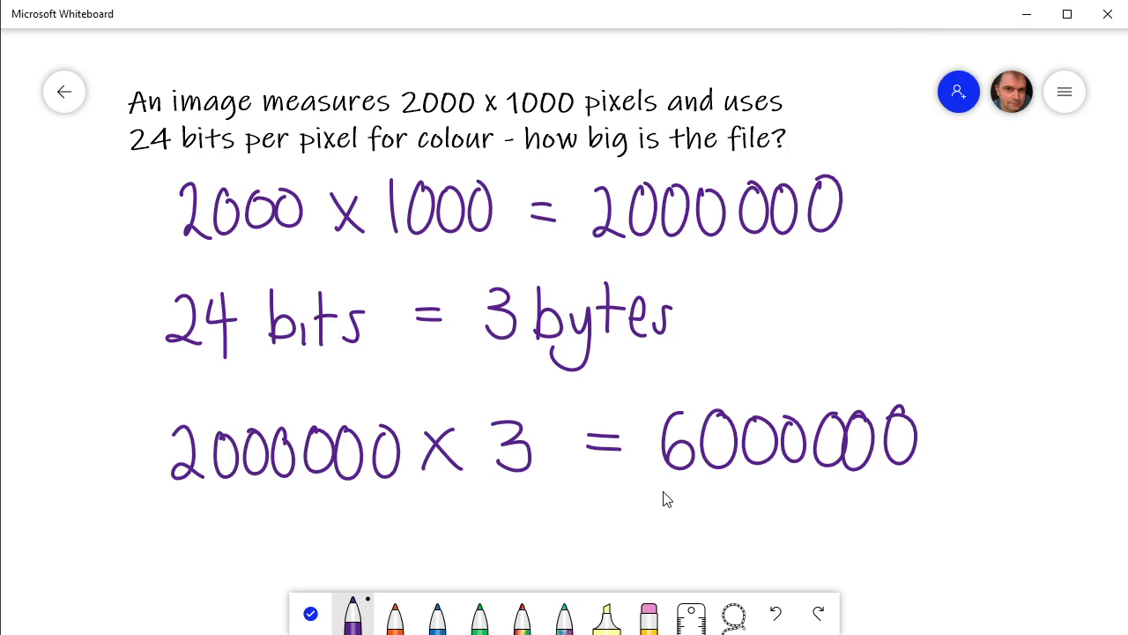
{"action": "left_click_drag", "start_coordinate": [662, 491], "coordinate": [909, 500]}
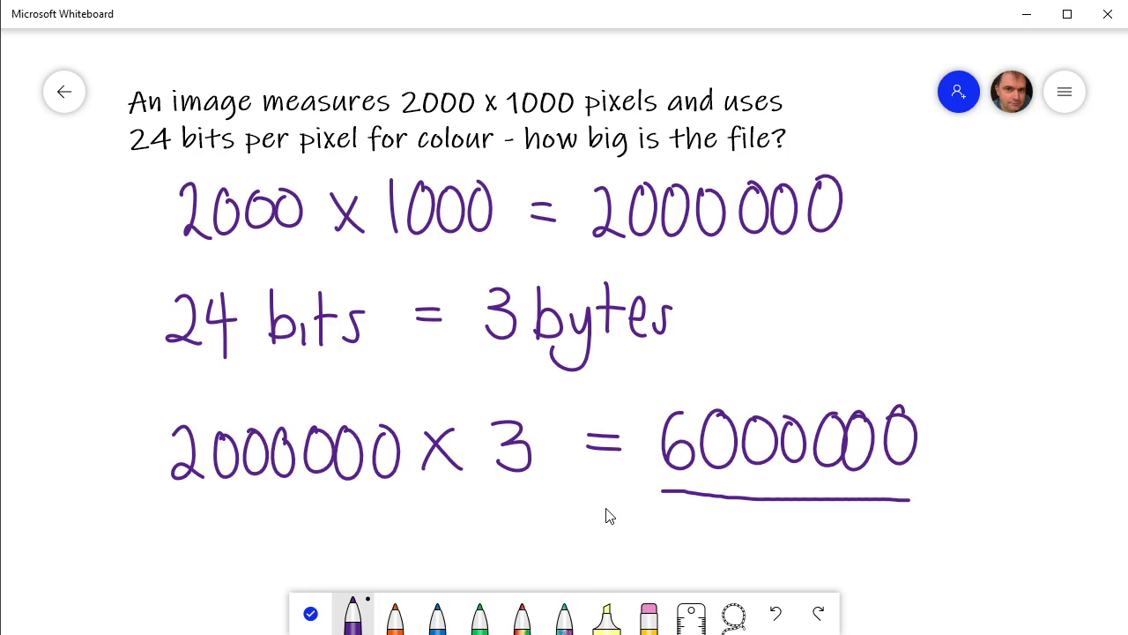
{"action": "key", "text": "alt+Tab"}
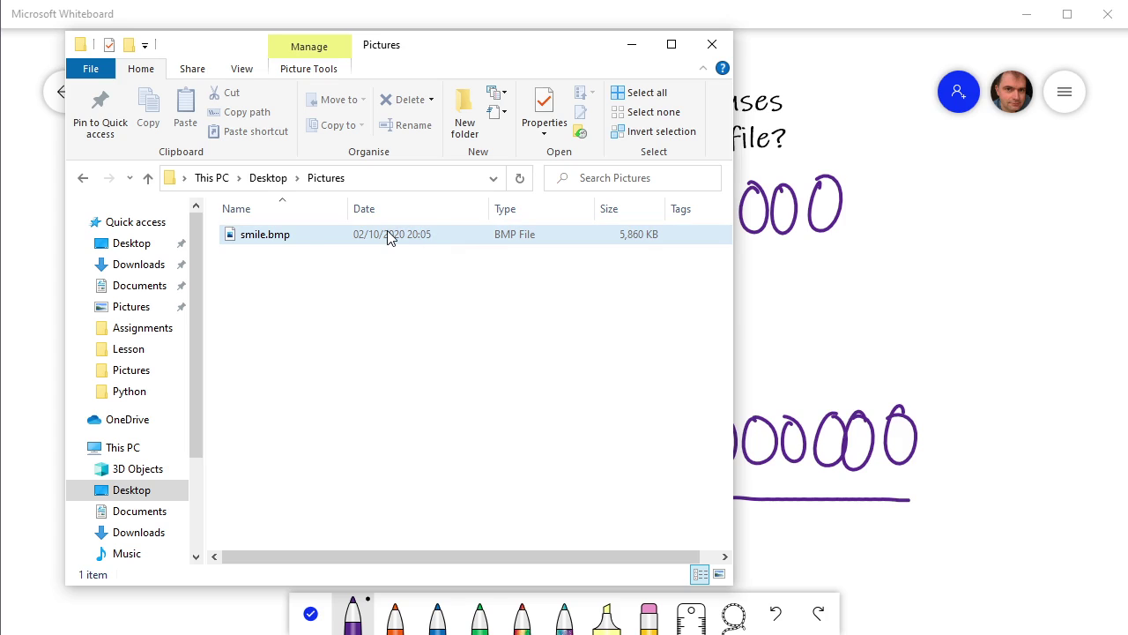
- Open smile.bmp's Properties and highlight its size of 6,000,054 bytes
{"action": "left_click", "coordinate": [284, 238]}
{"action": "right_click", "coordinate": [284, 238]}
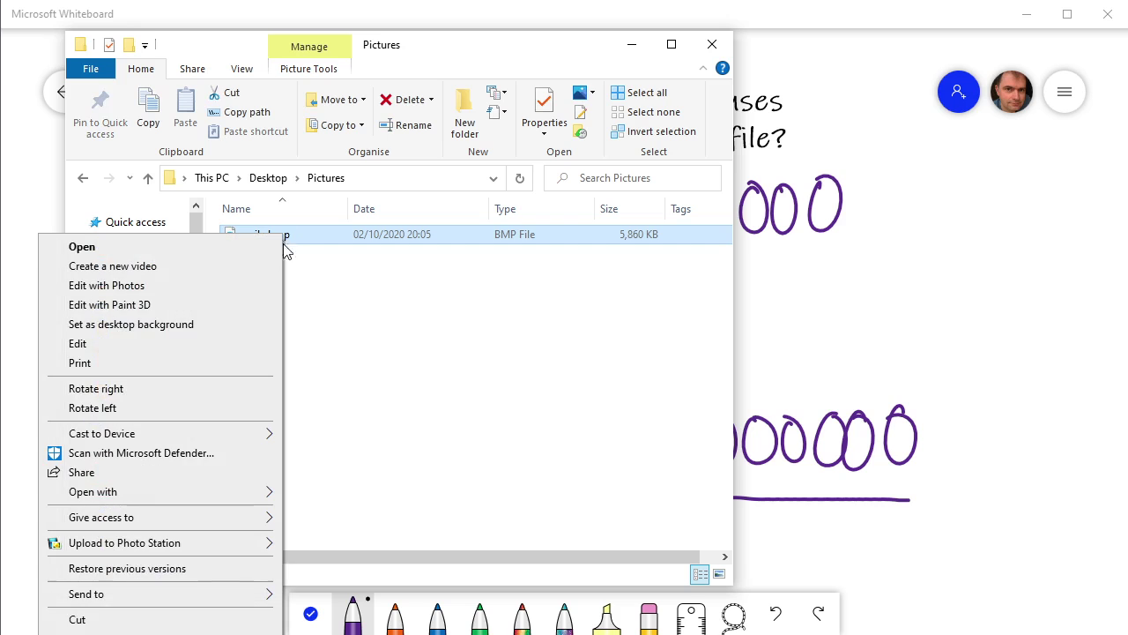
{"action": "key", "text": "r"}
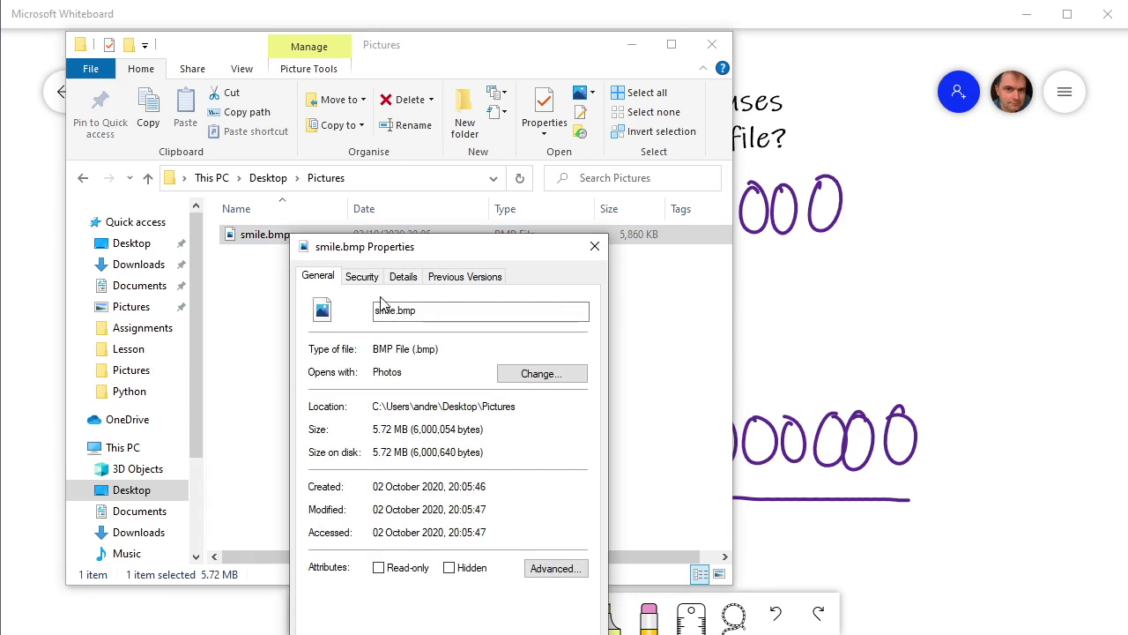
{"action": "left_click_drag", "start_coordinate": [429, 249], "coordinate": [457, 89]}
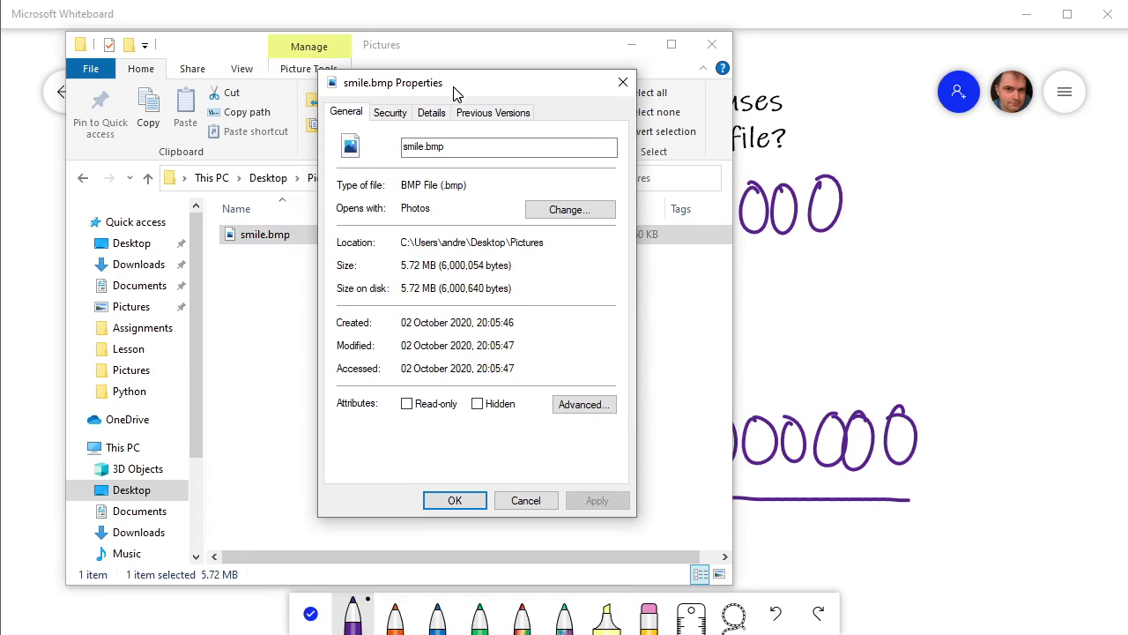
{"action": "left_click_drag", "start_coordinate": [440, 265], "coordinate": [512, 267]}
{"action": "left_click", "coordinate": [565, 327]}
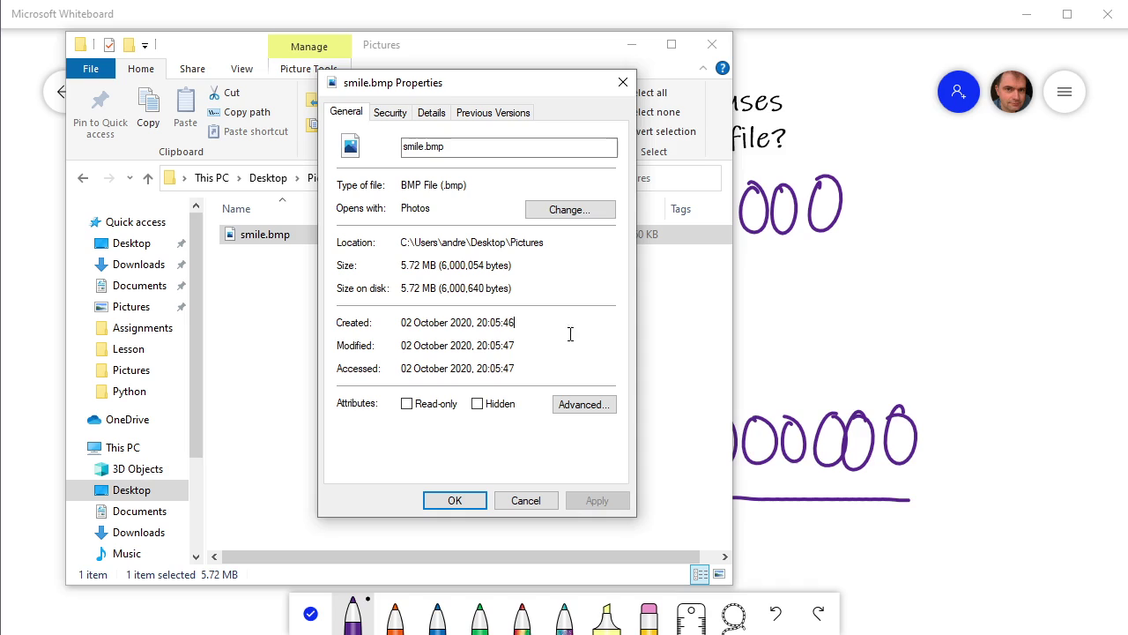